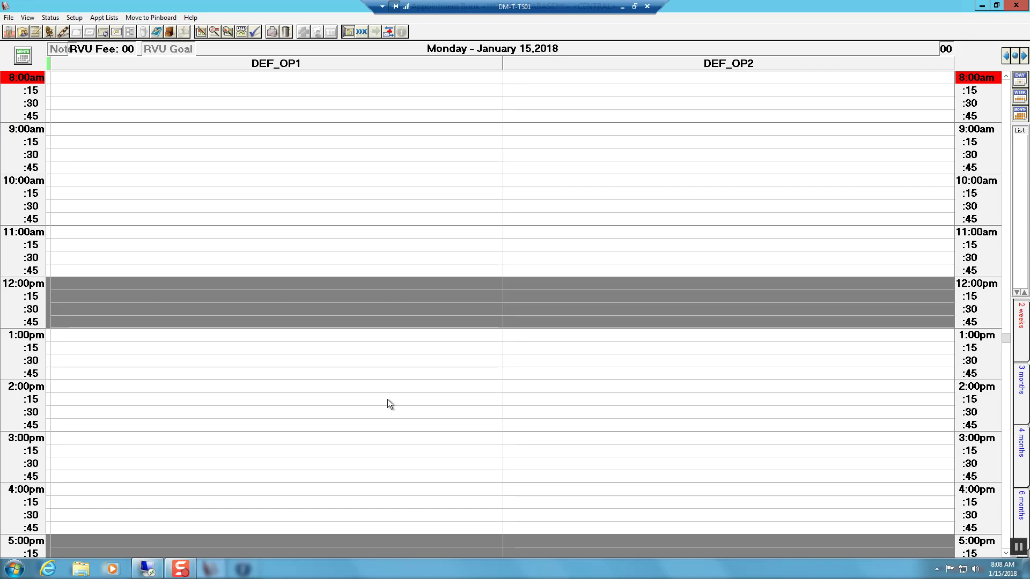
Start a New Appointment from the 11:00am DEF_OP1 slot's context menu.
right_click(191, 231)
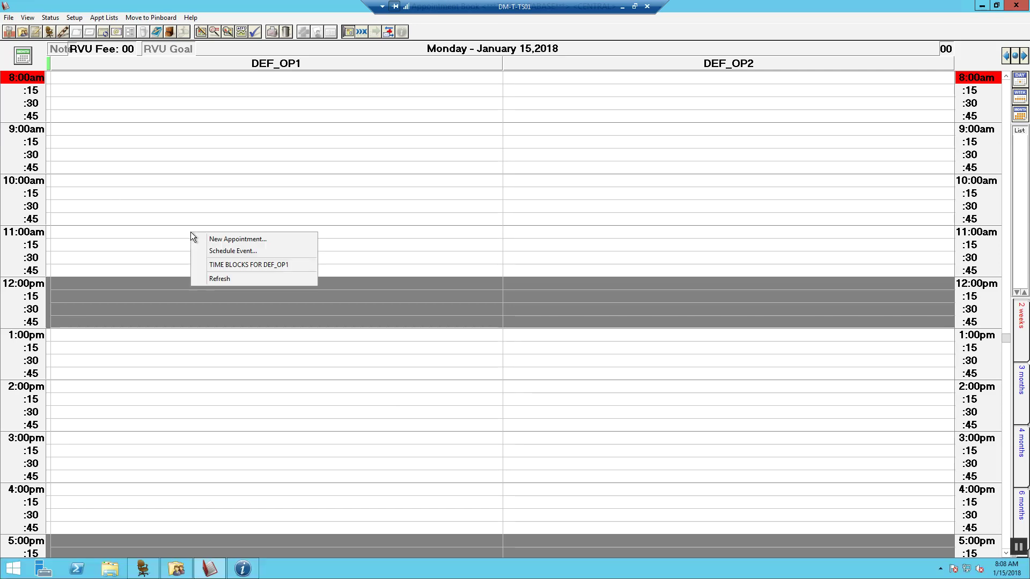
click(218, 240)
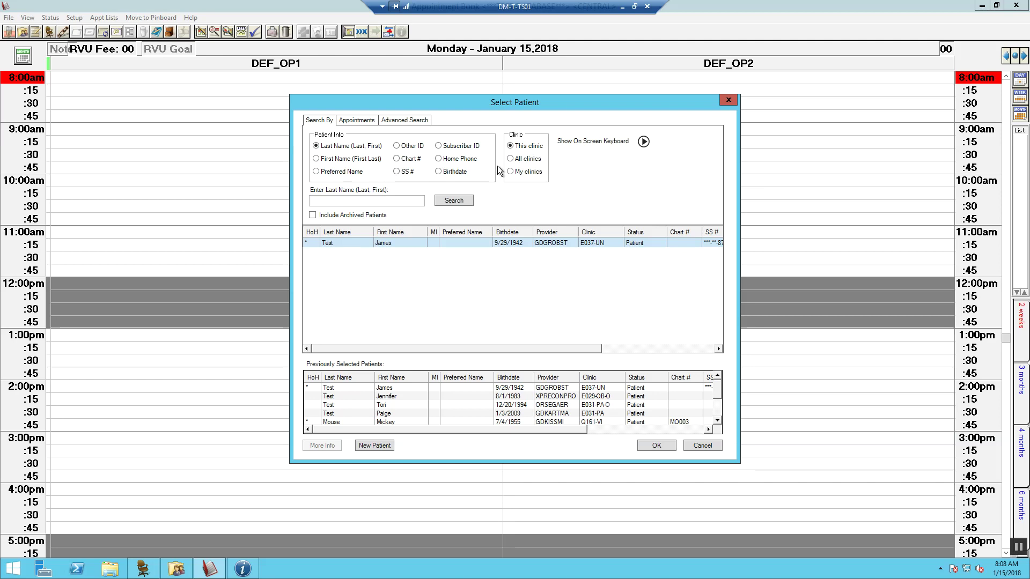
Create a new patient record with the test patient's name, phone number and full street address.
click(364, 446)
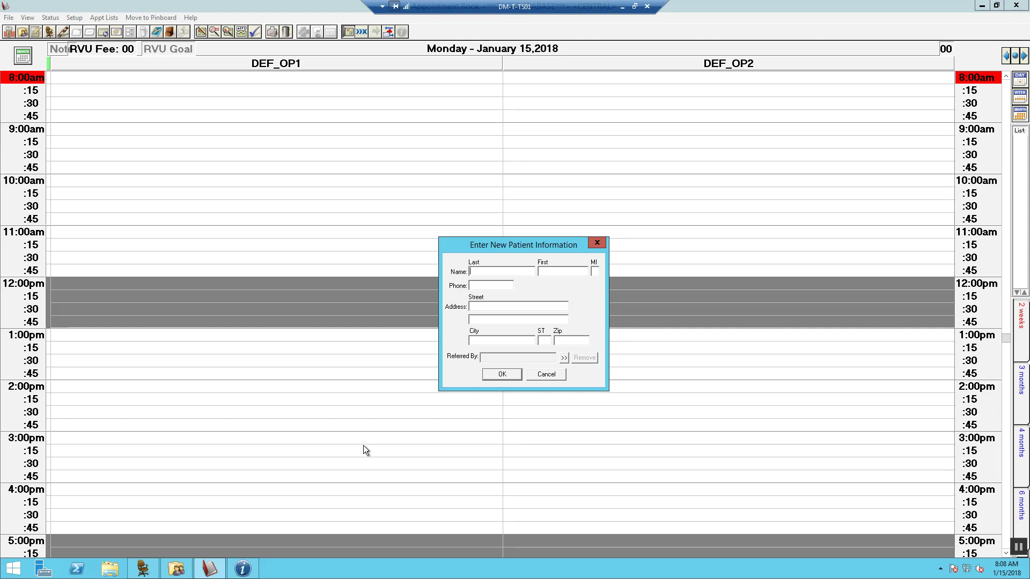
text(Te)
text(Pa)
click(486, 307)
text(123 Main s)
key(BackSpace)
text(Basking Ri)
text(dge)
text(NJ)
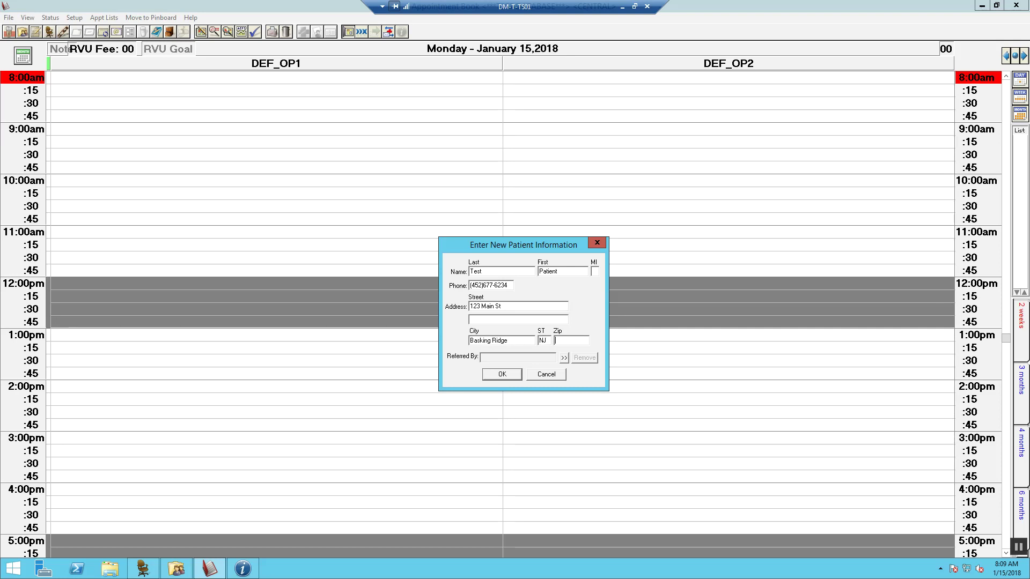
text(07920)
Set Referred By to Drive By/Walk By and save the new patient.
click(563, 358)
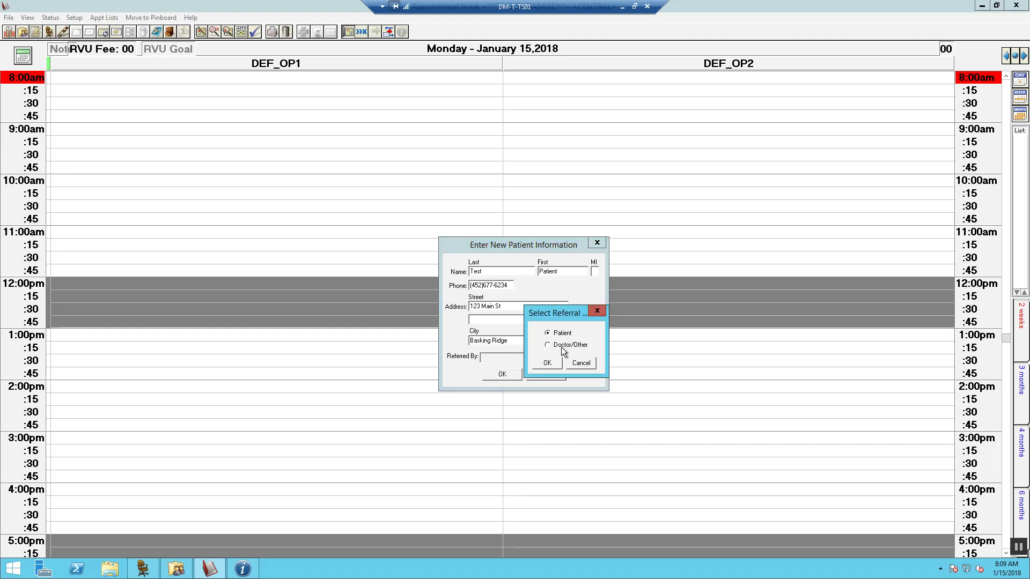
click(547, 363)
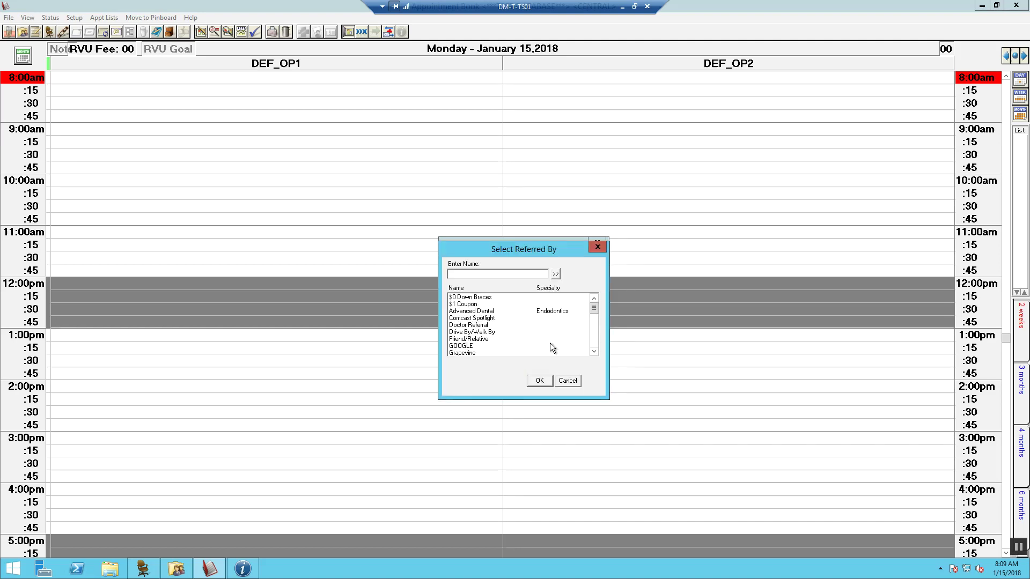
click(472, 331)
click(539, 381)
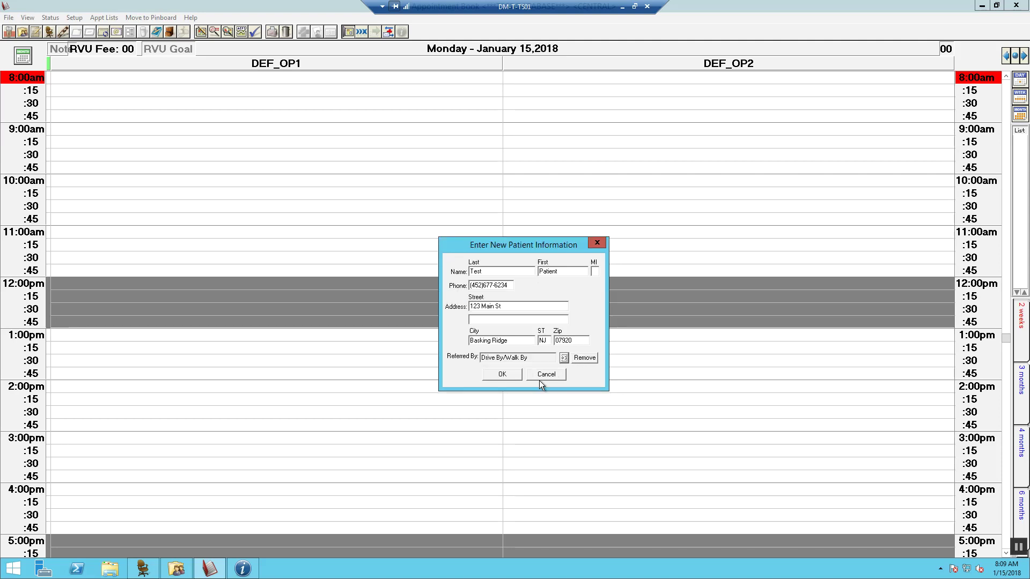
click(503, 374)
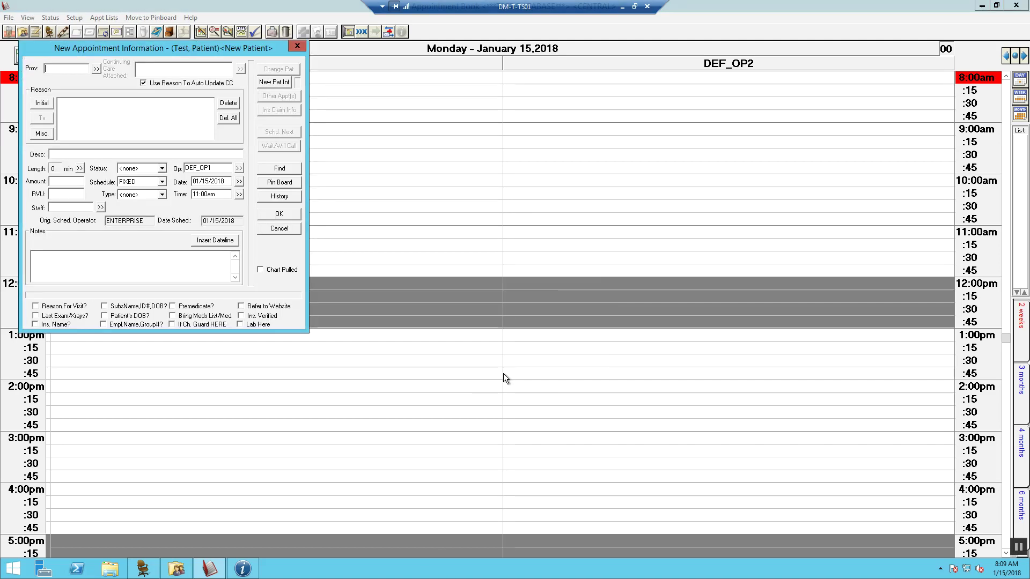
Select DEF_PROV as the appointment's provider.
click(97, 69)
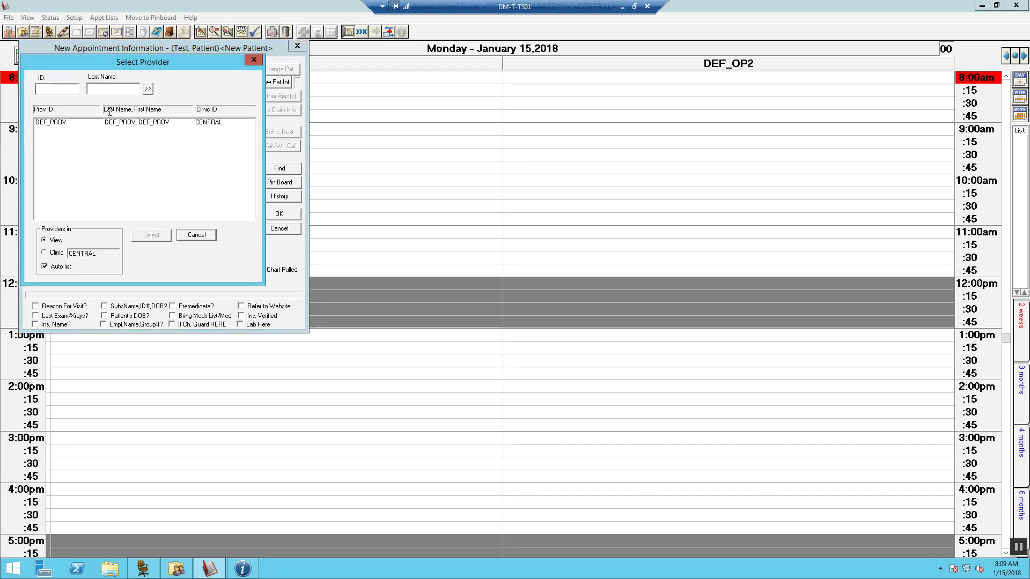
click(153, 236)
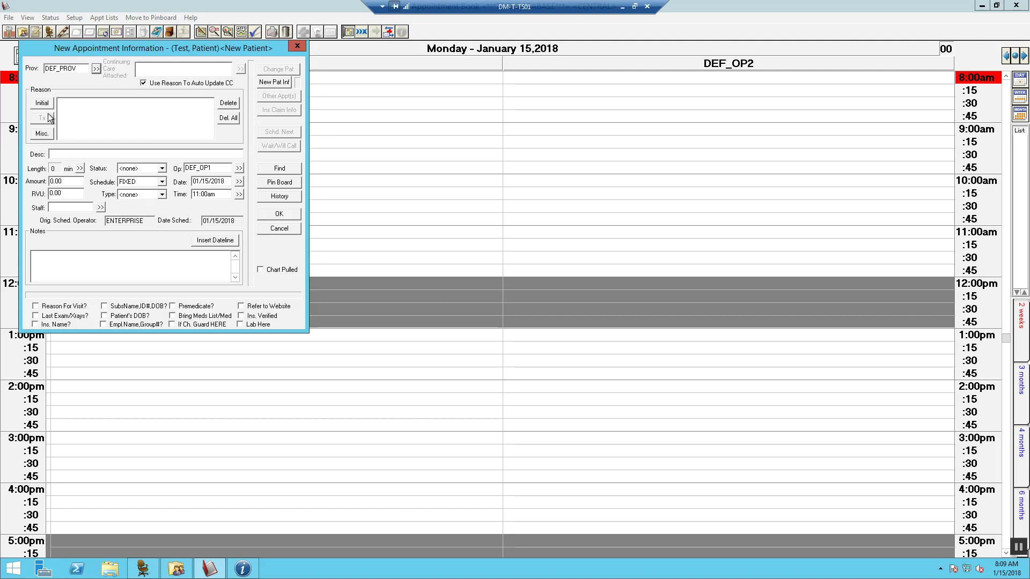
Add Comp. Eval., FMX and Prophy-Adult as the appointment reasons.
click(42, 103)
click(86, 166)
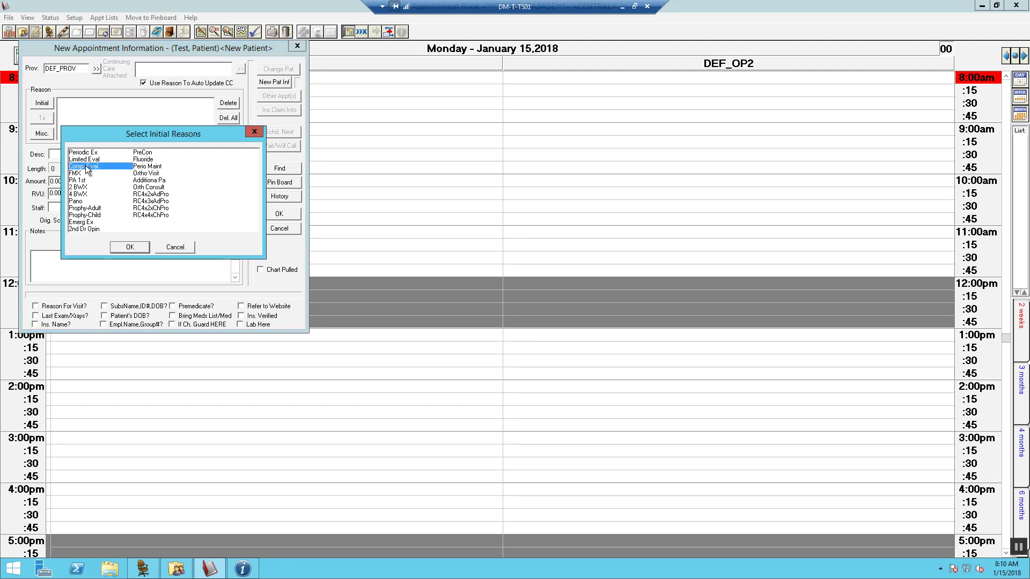
click(80, 174)
click(85, 209)
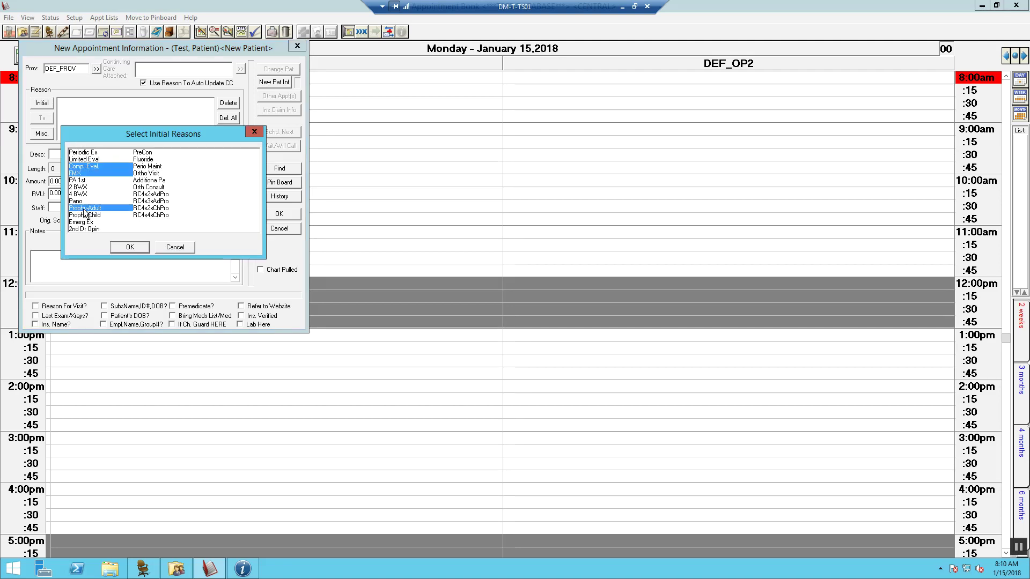
click(134, 246)
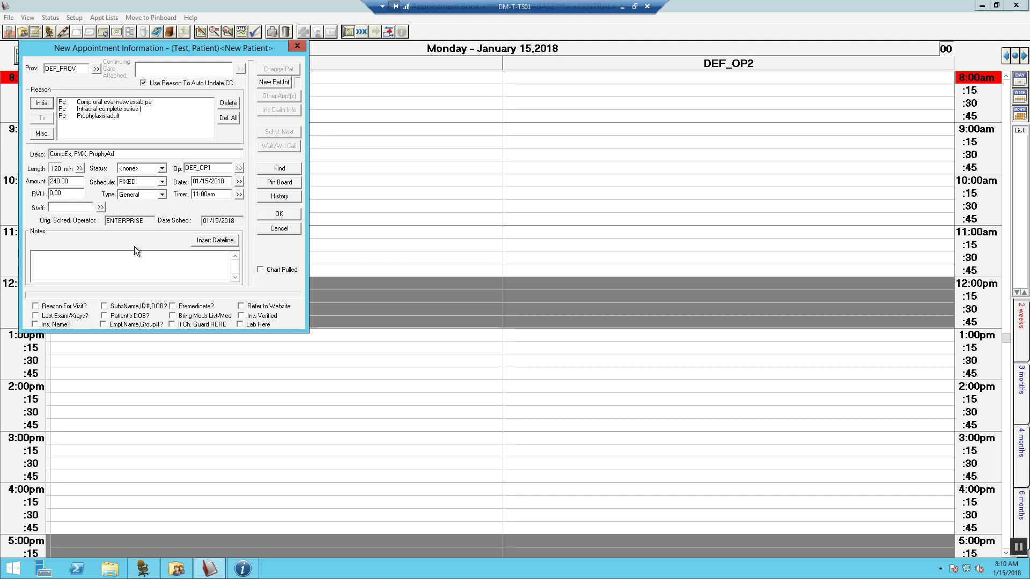
Shorten the appointment's time pattern to 60 minutes.
click(79, 169)
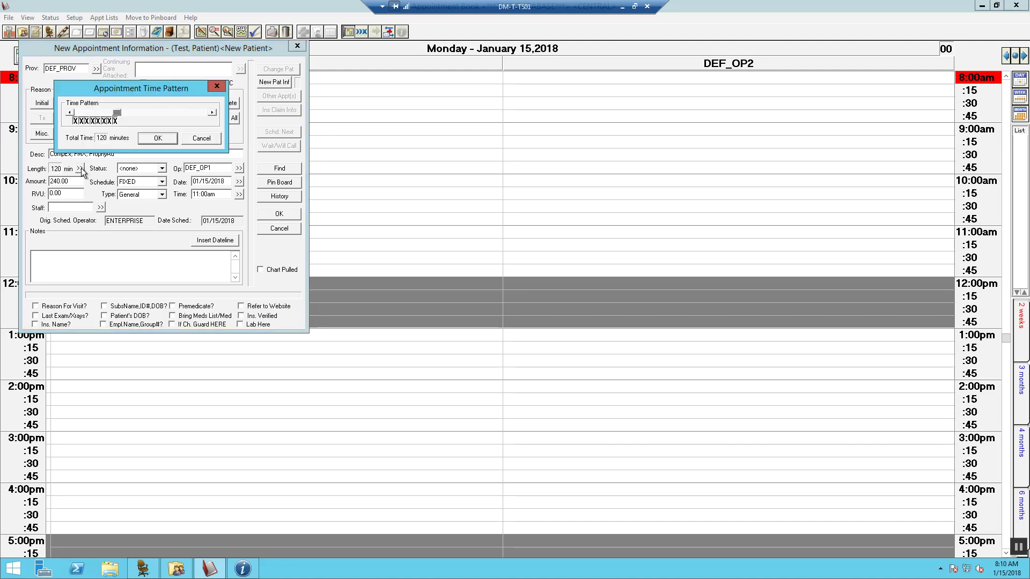
click(70, 113)
click(70, 113)
click(70, 113)
click(71, 113)
click(76, 121)
click(81, 121)
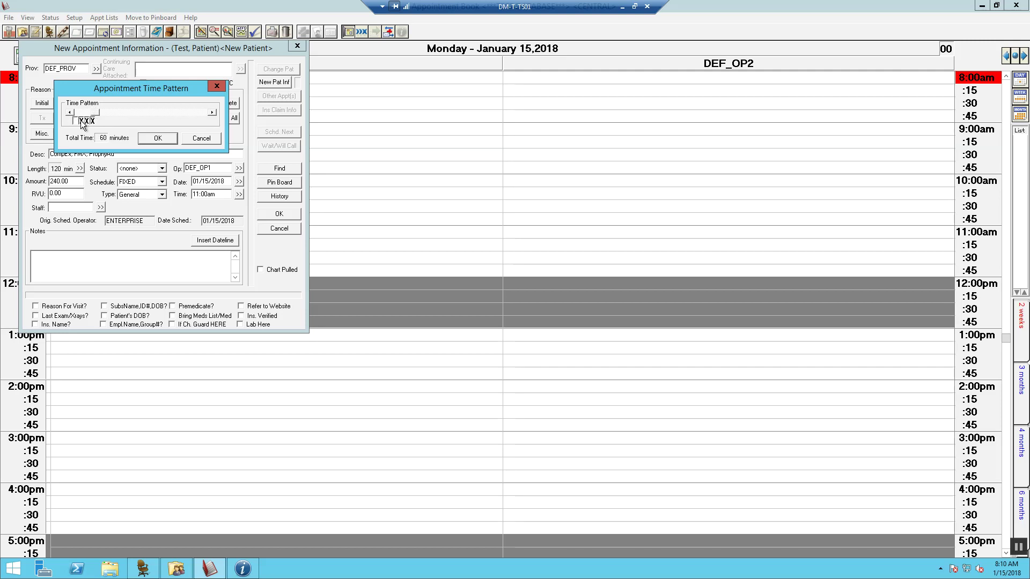
click(157, 138)
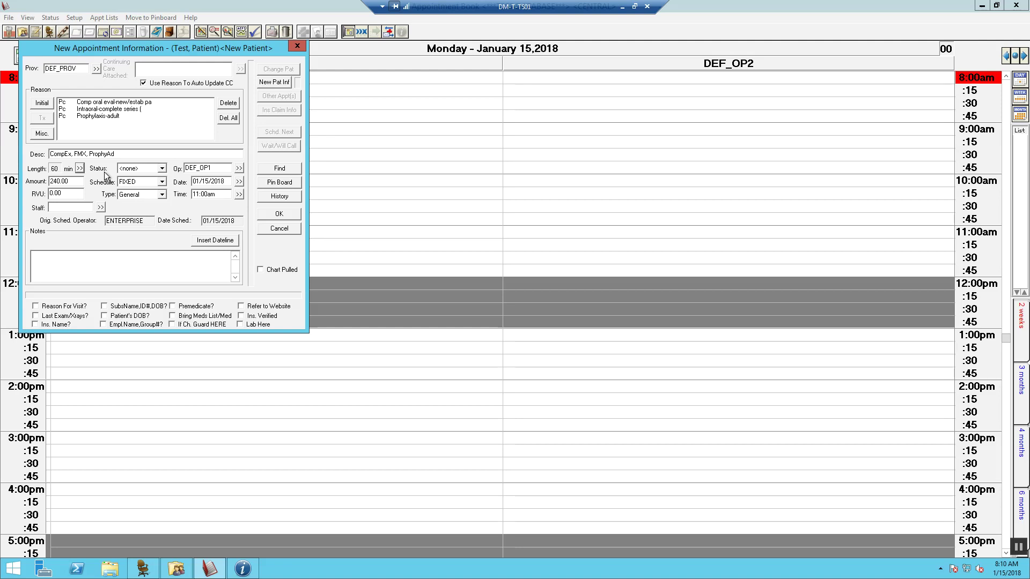
Set status to FIRM, keep schedule FIXED, and set type to Managed Care.
click(162, 169)
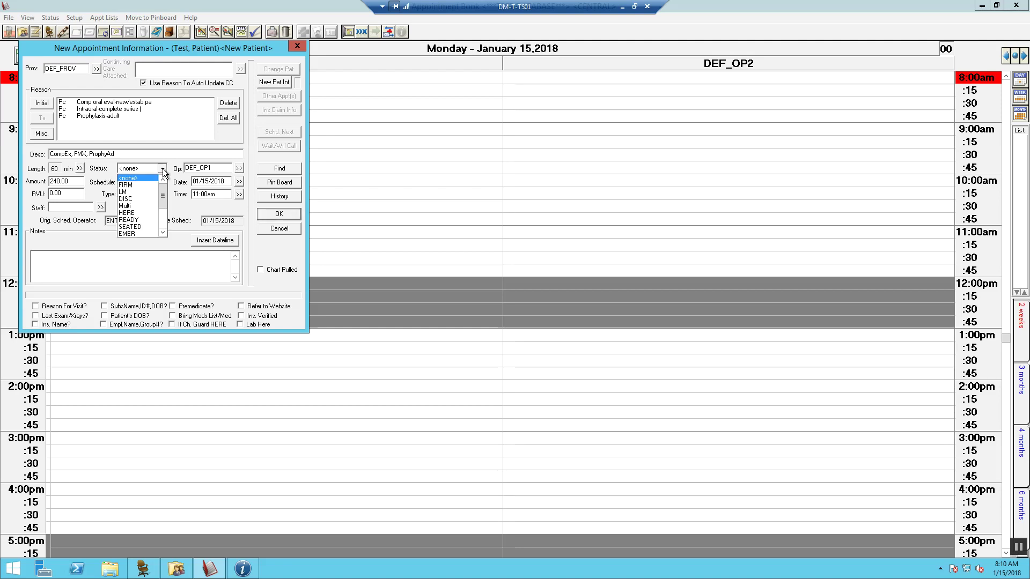
click(142, 184)
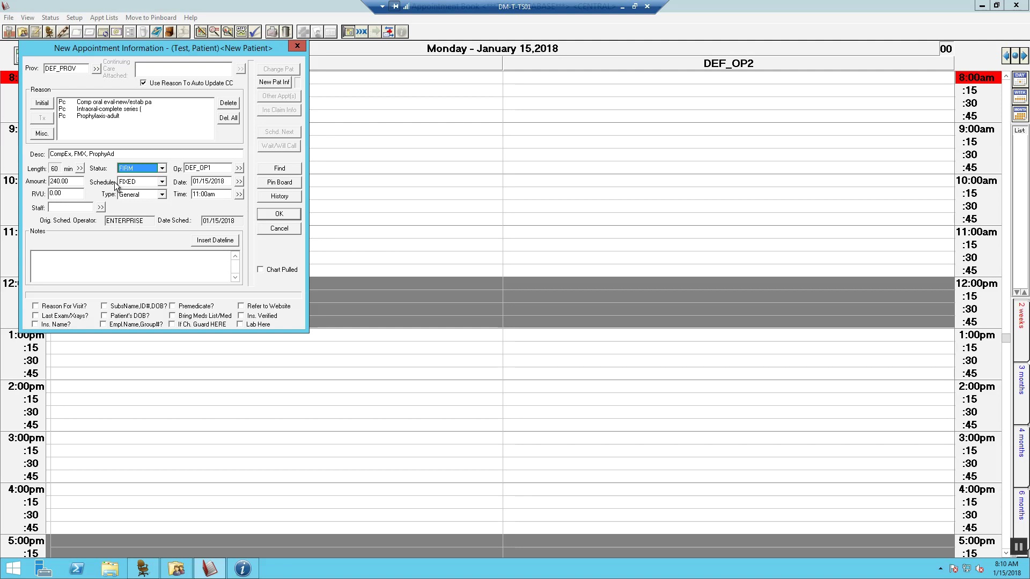
click(161, 182)
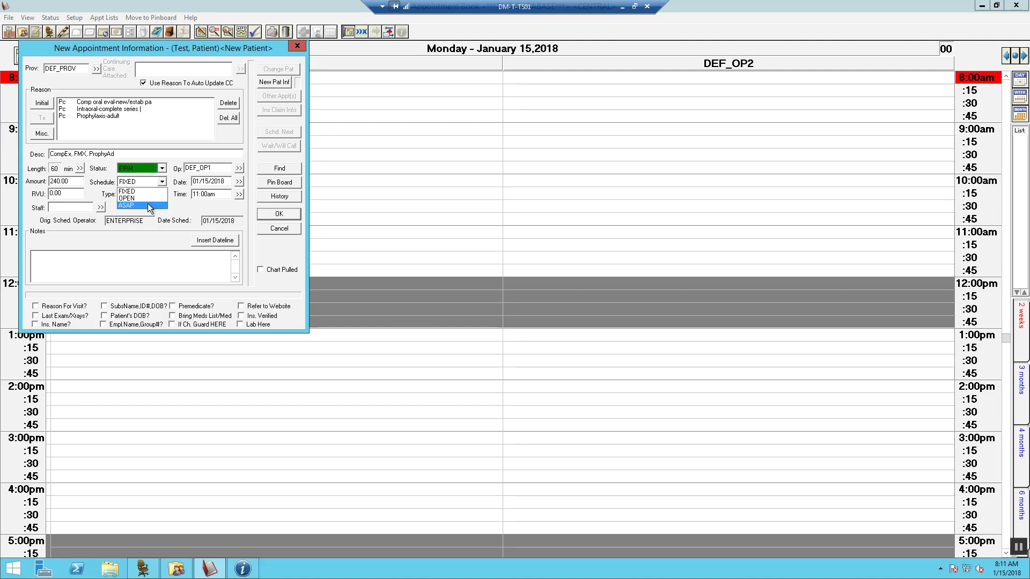
click(133, 192)
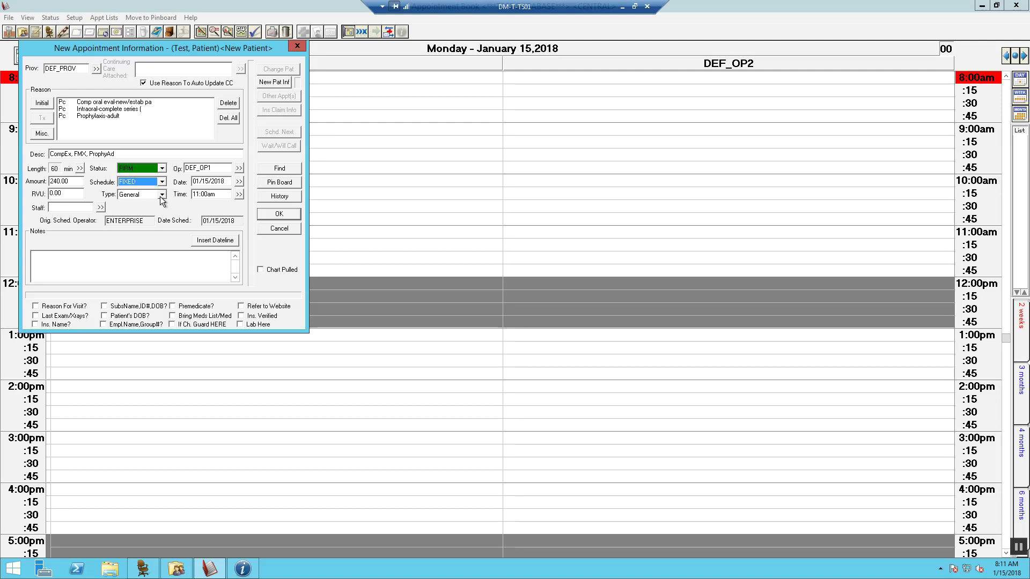
click(161, 197)
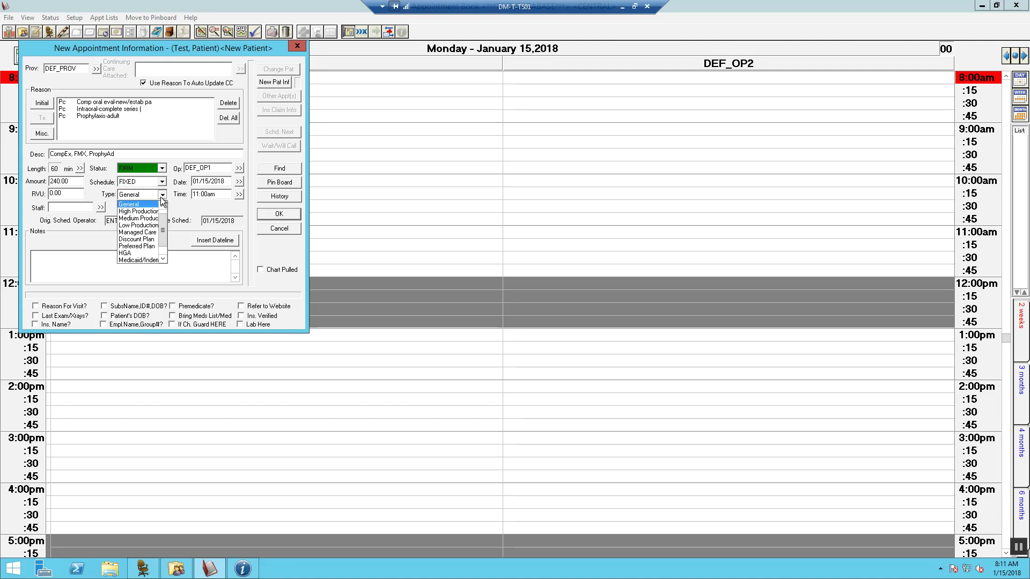
click(152, 233)
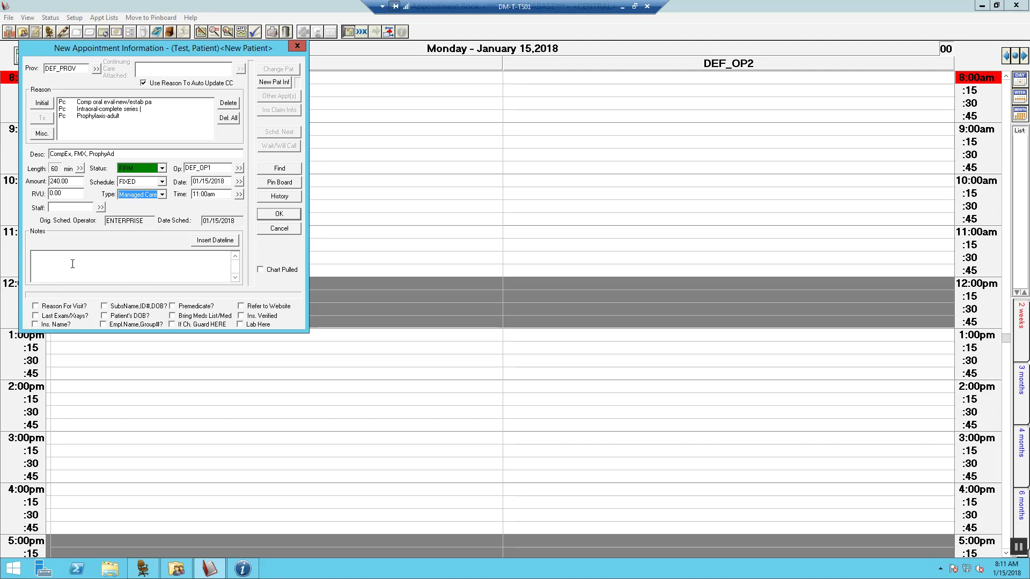
Insert a dateline and note the Aetna insurance and subscriber details and the website referral.
click(215, 244)
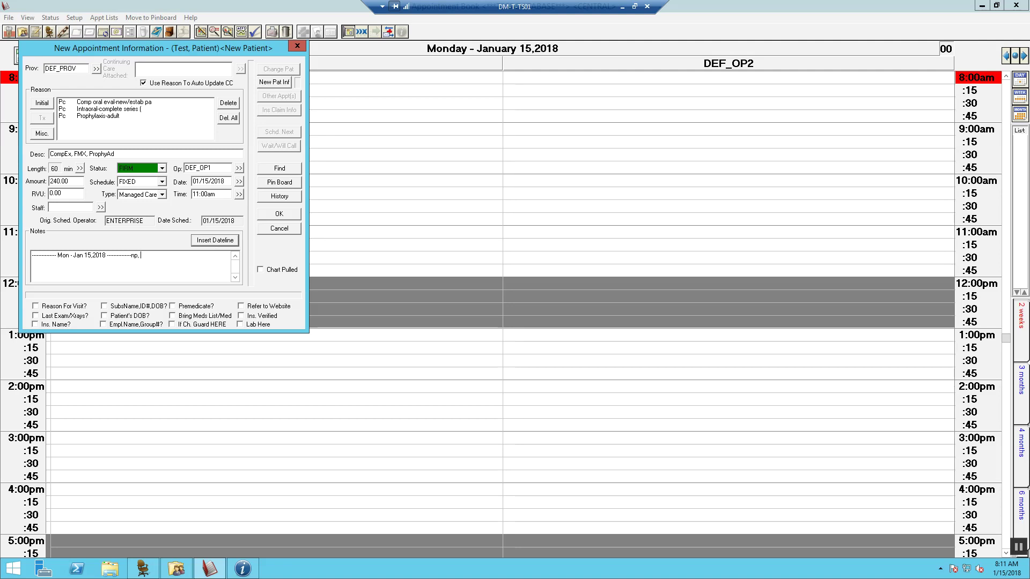
text(unk)
text(, Aetna)
text( Plan L)
text(, S)
text( 1)
text(1/19)
text(/1980)
text(, Se)
text(lf, Aetna)
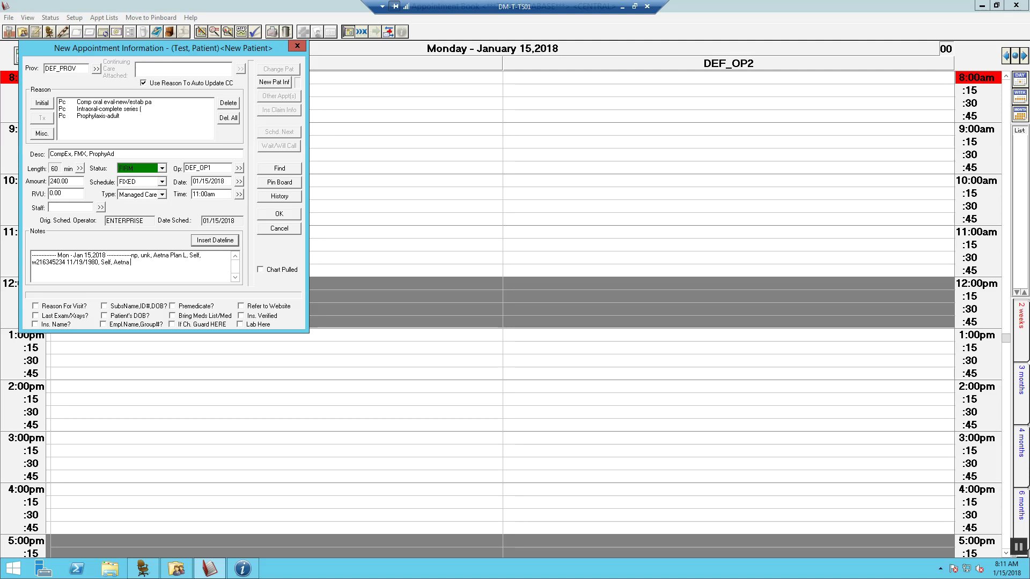
text( DMO, N)
text(Na)
text(, Na, referred to website)
Tick all nine intake checklist boxes and book the appointment onto the schedule.
click(36, 306)
click(34, 315)
click(35, 324)
click(105, 307)
click(104, 316)
click(103, 324)
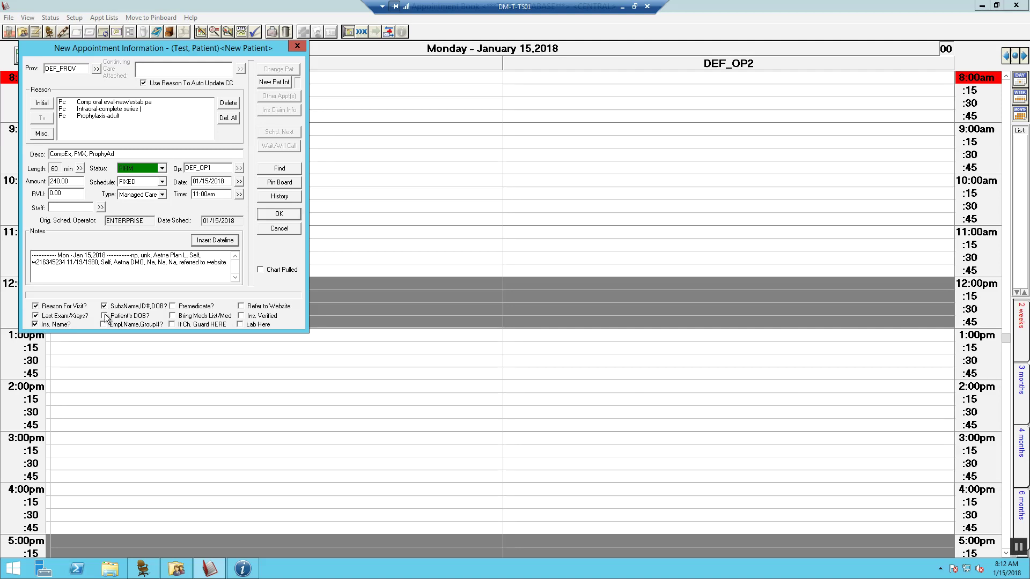
click(172, 306)
click(172, 325)
click(240, 306)
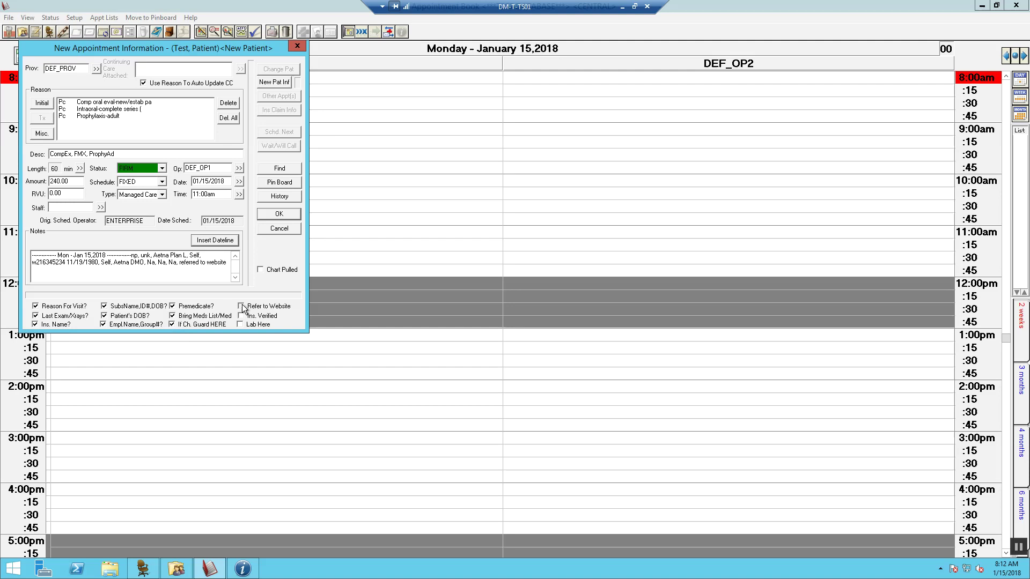
click(287, 213)
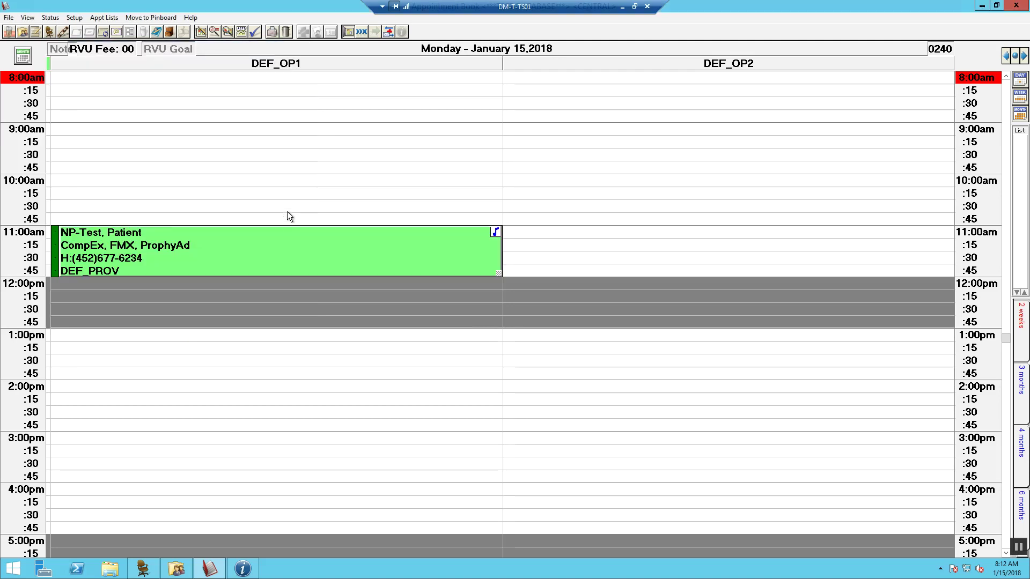